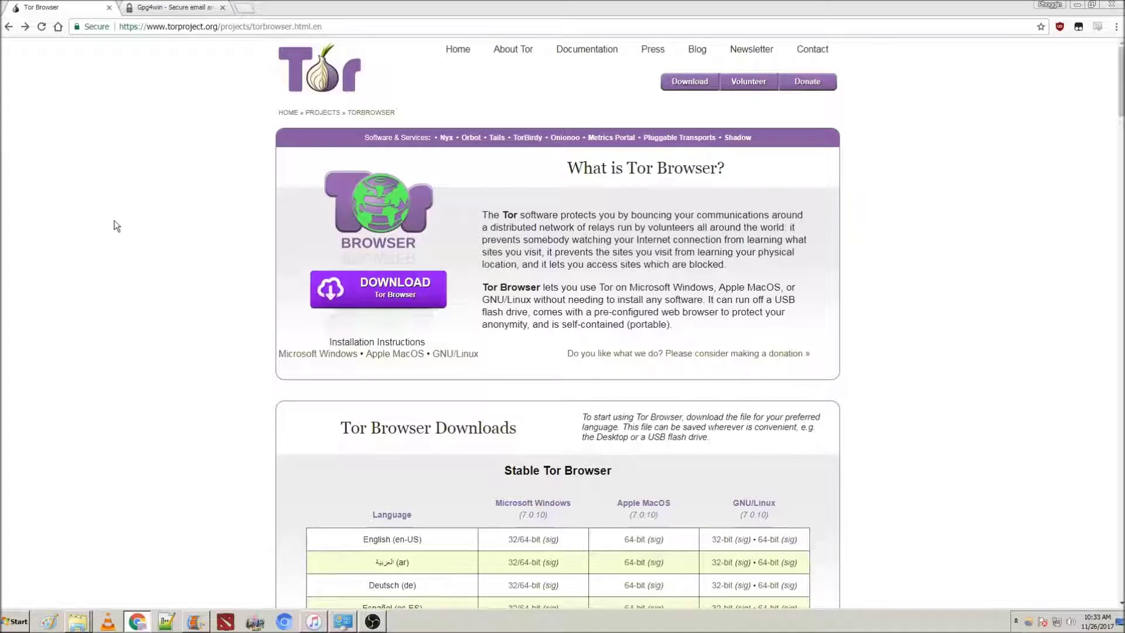
Download the English Windows Tor Browser, then the Gpg4win installer with a $0 donation
scroll(132, 328, "down", 1)
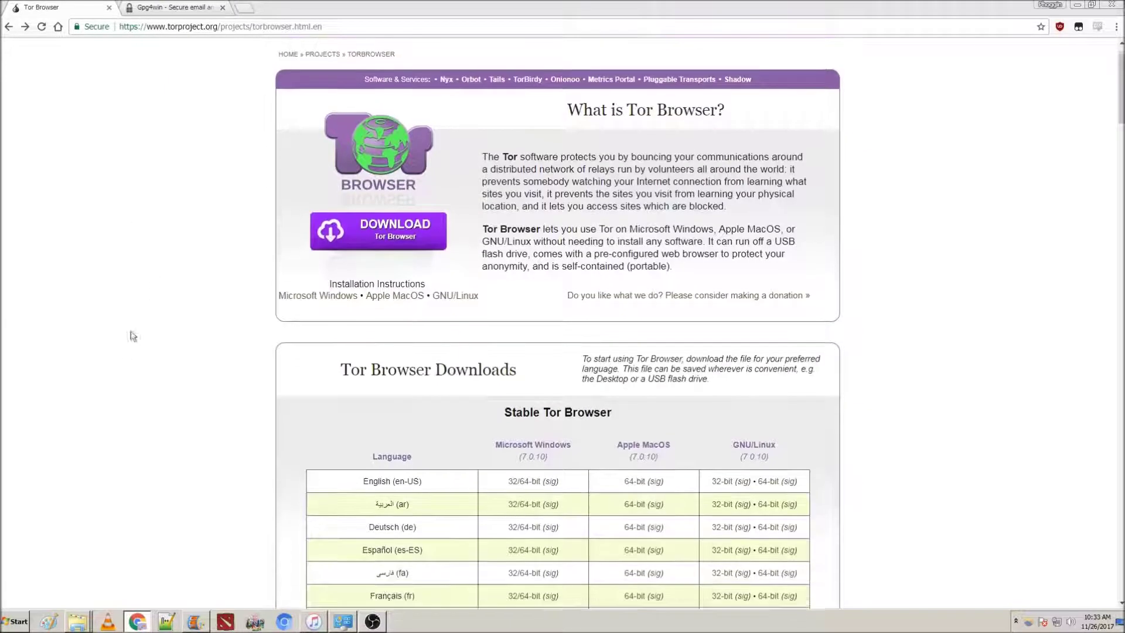
left_click(513, 482)
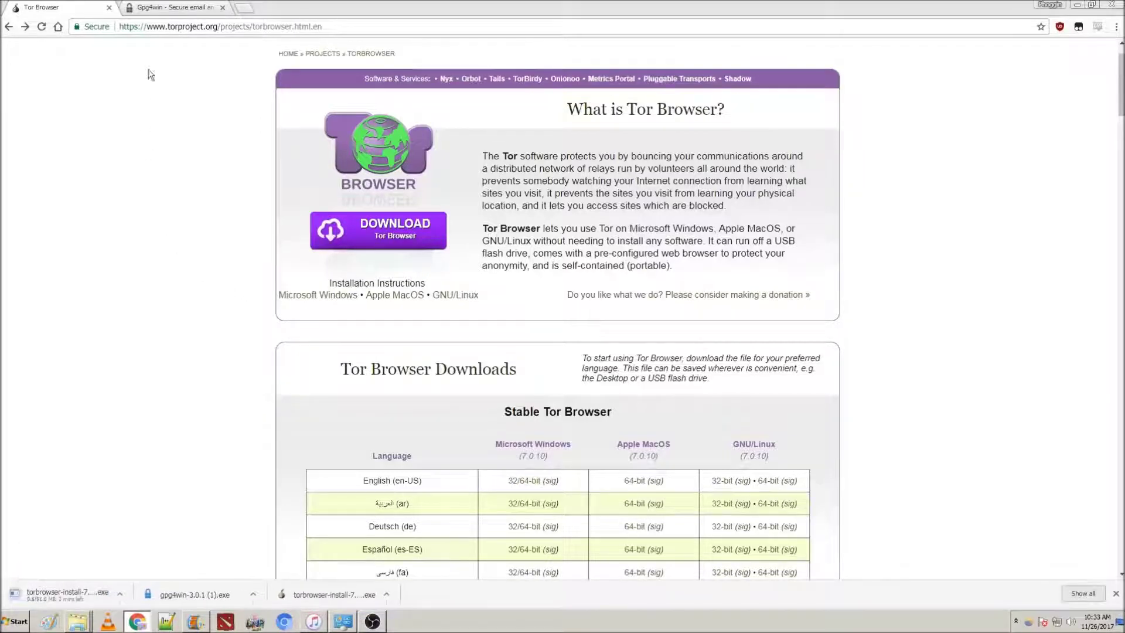
left_click(173, 7)
left_click(399, 167)
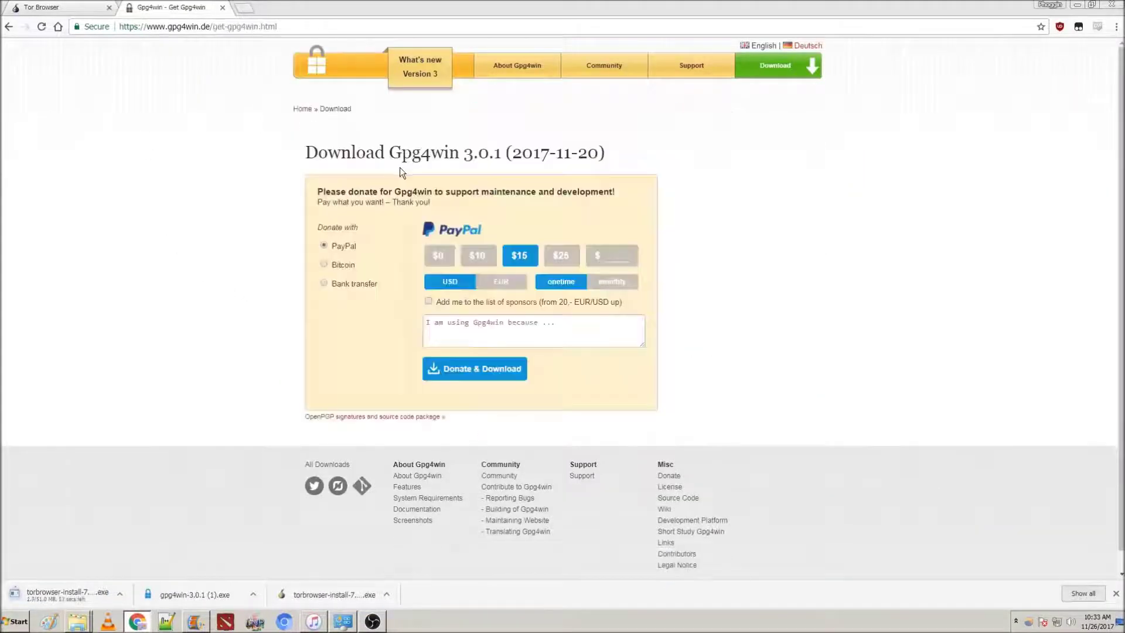
left_click(442, 256)
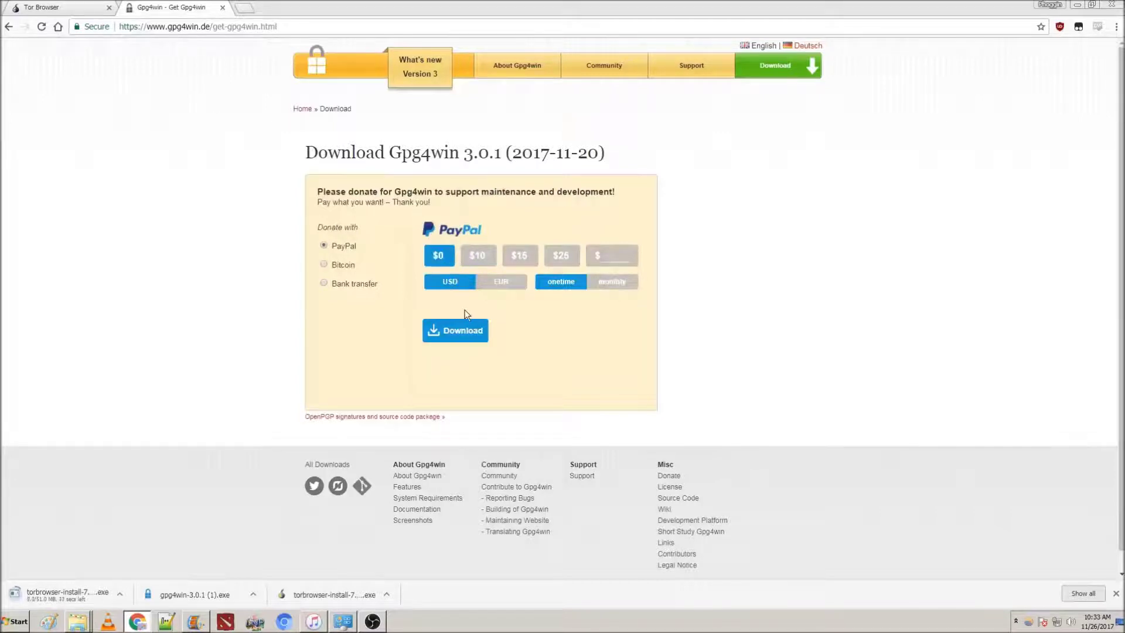
left_click(470, 327)
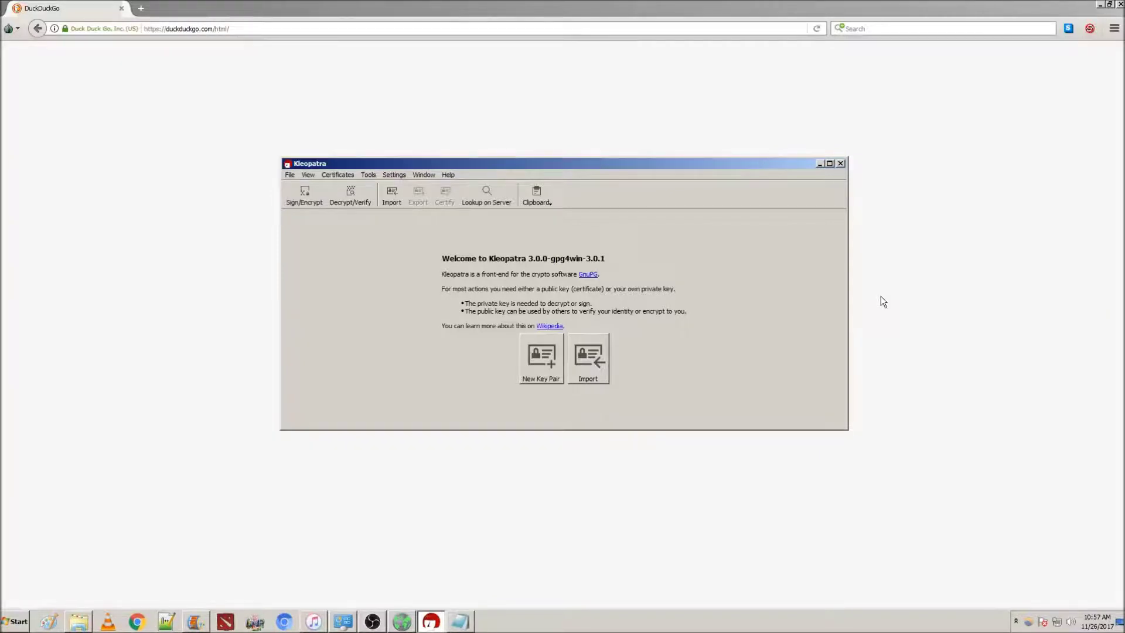
Start a personal OpenPGP key pair with the owner's name and e-mail, and open Advanced Settings
left_click(290, 175)
left_click(297, 188)
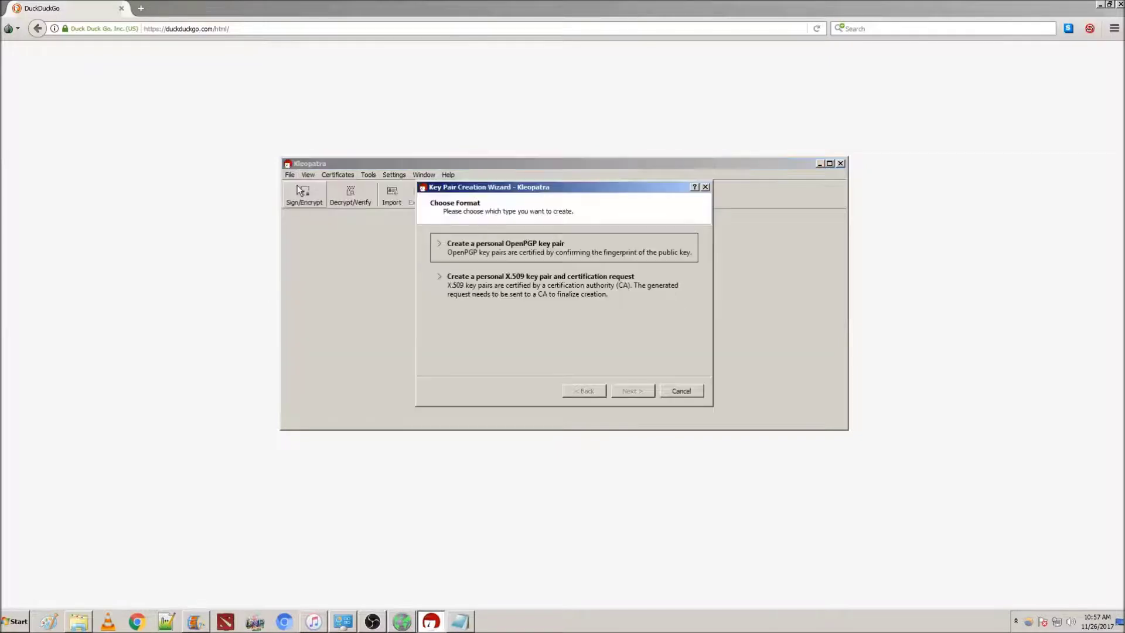
left_click(466, 254)
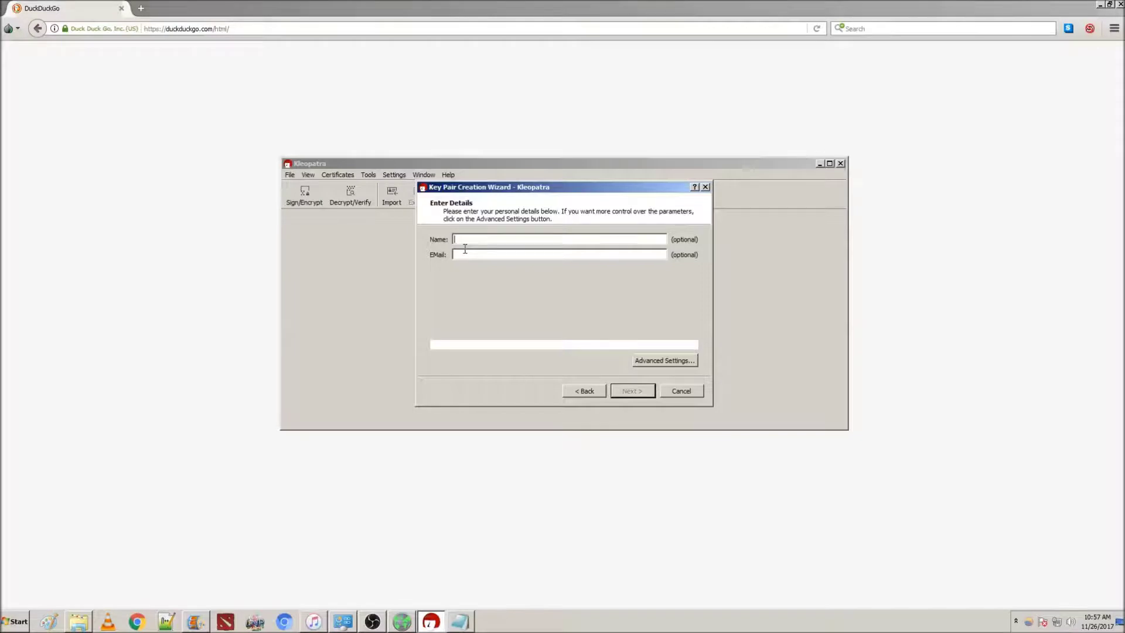
type("Jack a")
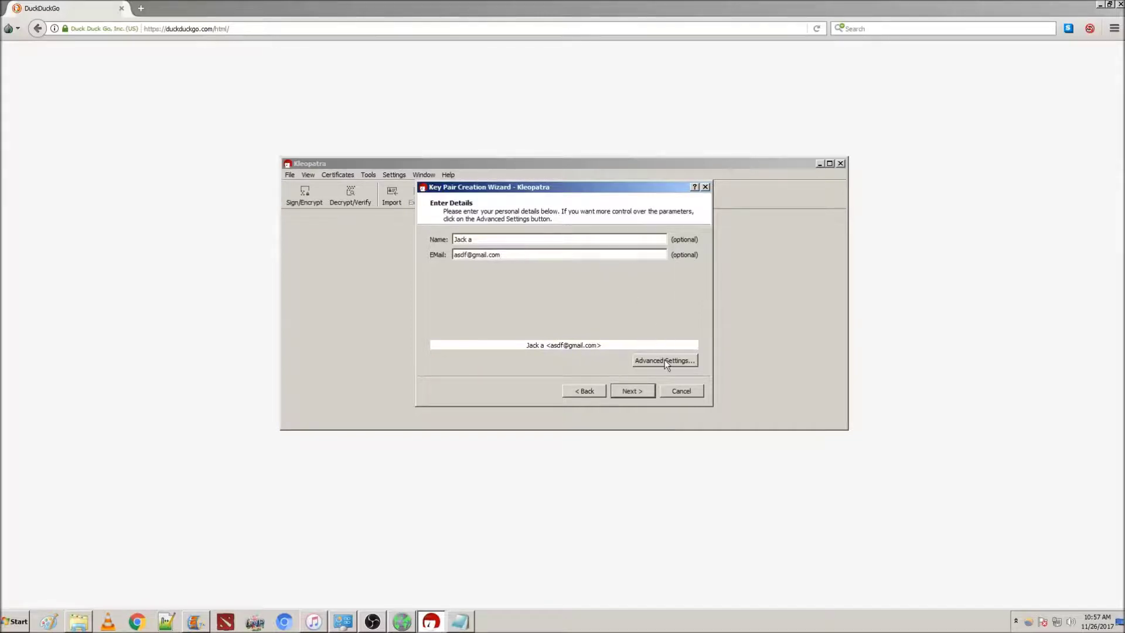
left_click(665, 361)
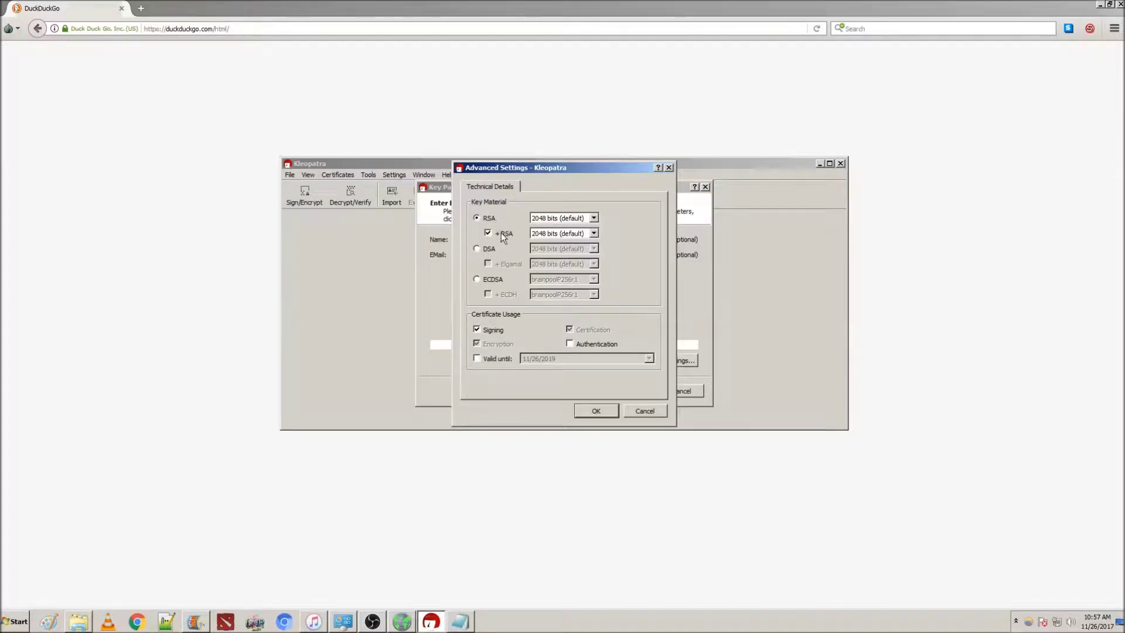
Set the RSA key size to 4096 bits and continue the wizard to create the key
left_click(548, 219)
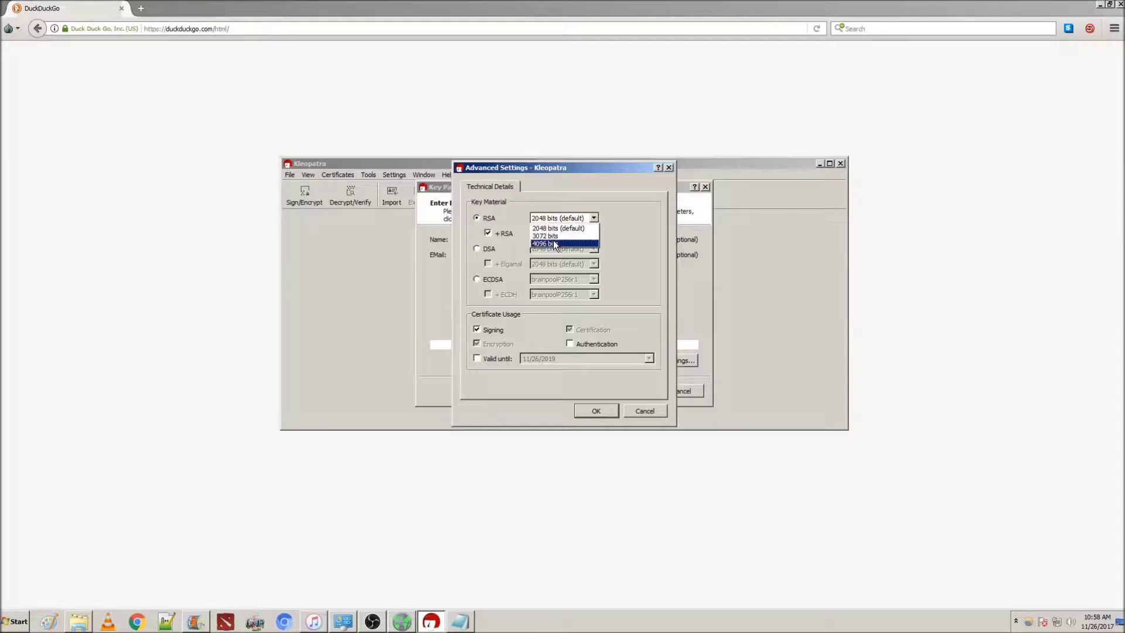
left_click(553, 242)
left_click(596, 410)
left_click(648, 391)
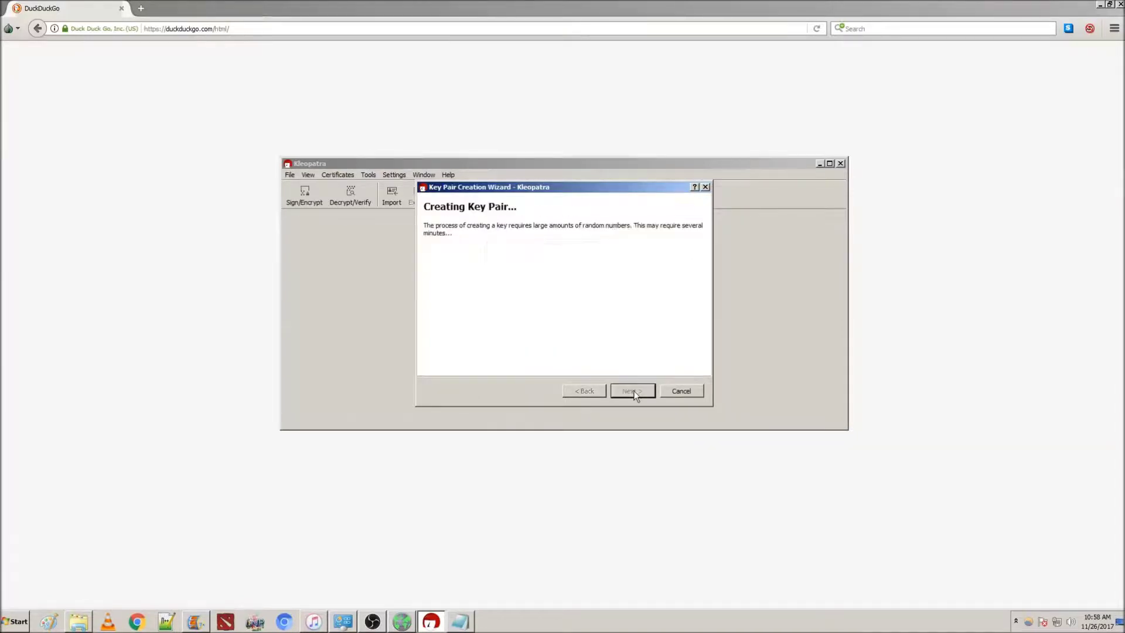
Enter and repeat the passphrase protecting the new OpenPGP key
type("a")
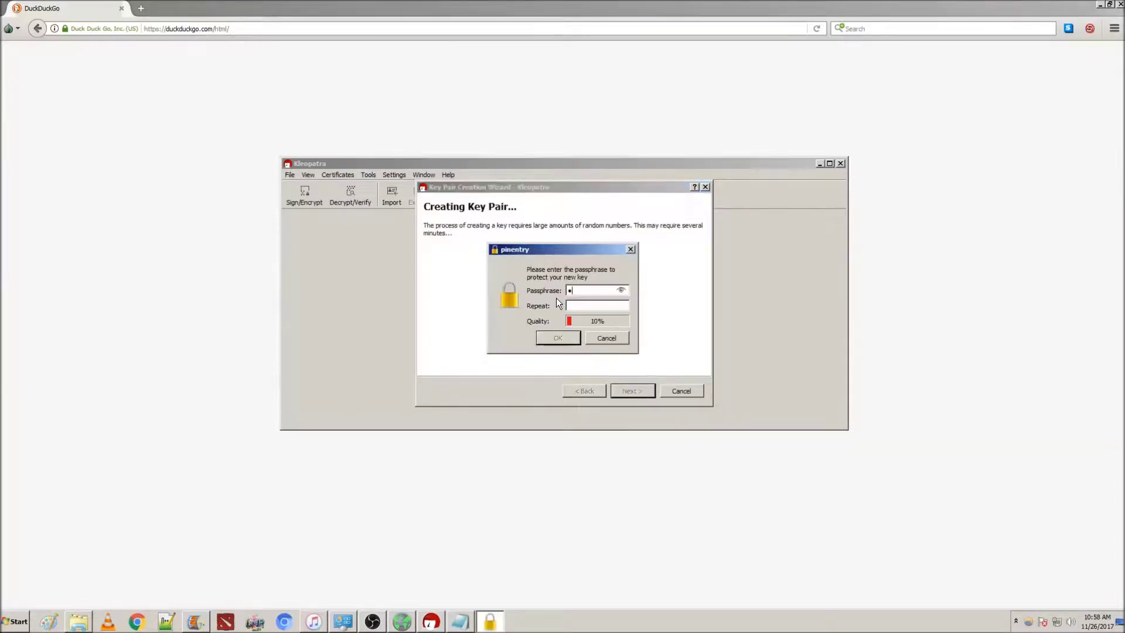
type("aaaaaaaaa")
left_click(577, 307)
type("aaaaaaaaaa")
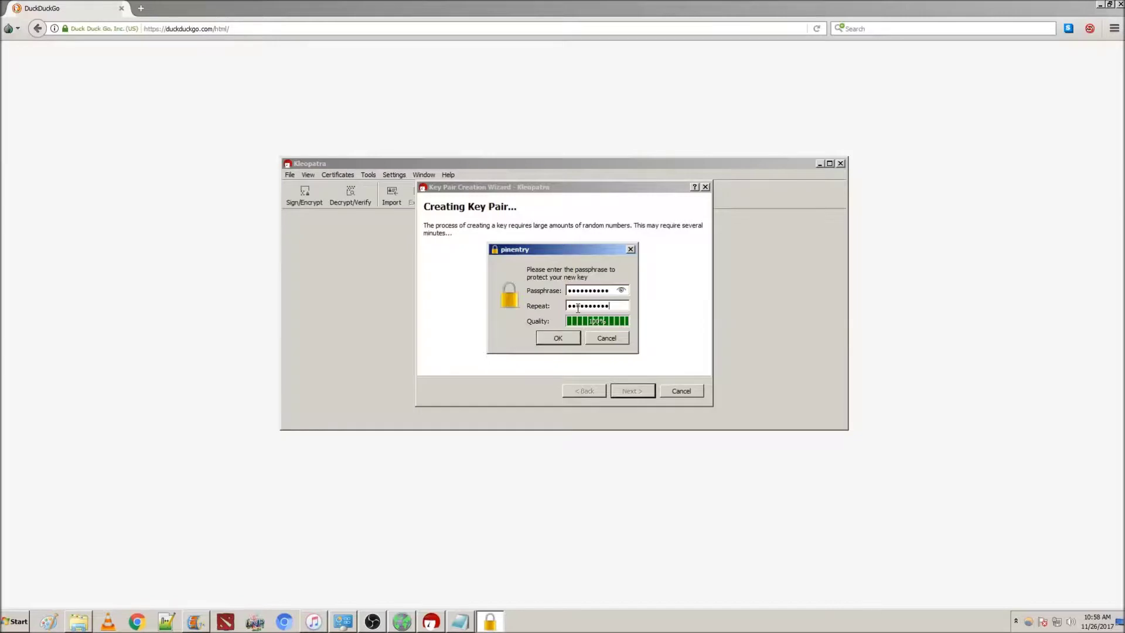
left_click(564, 332)
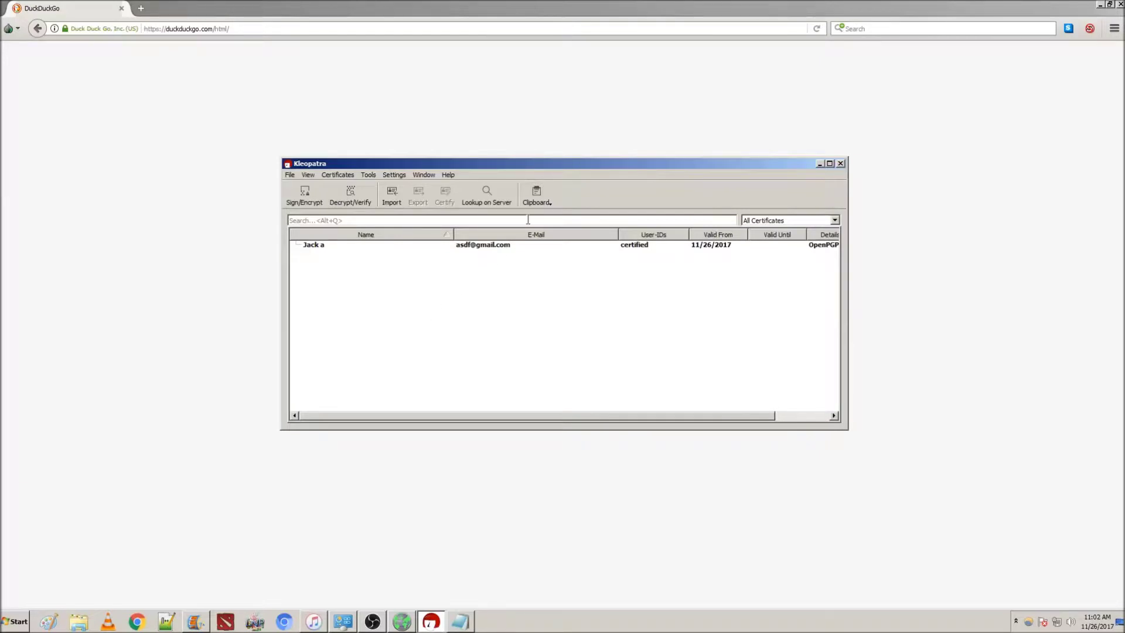
Import the copied public key as a certificate from the clipboard, then return to Notepad
left_click(544, 199)
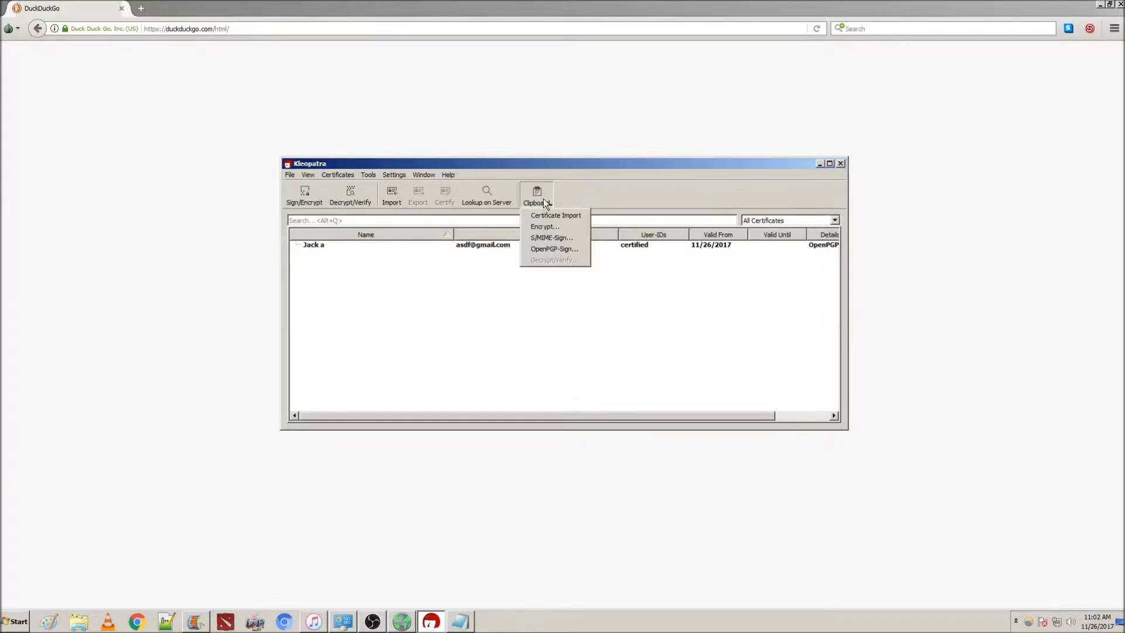
left_click(549, 216)
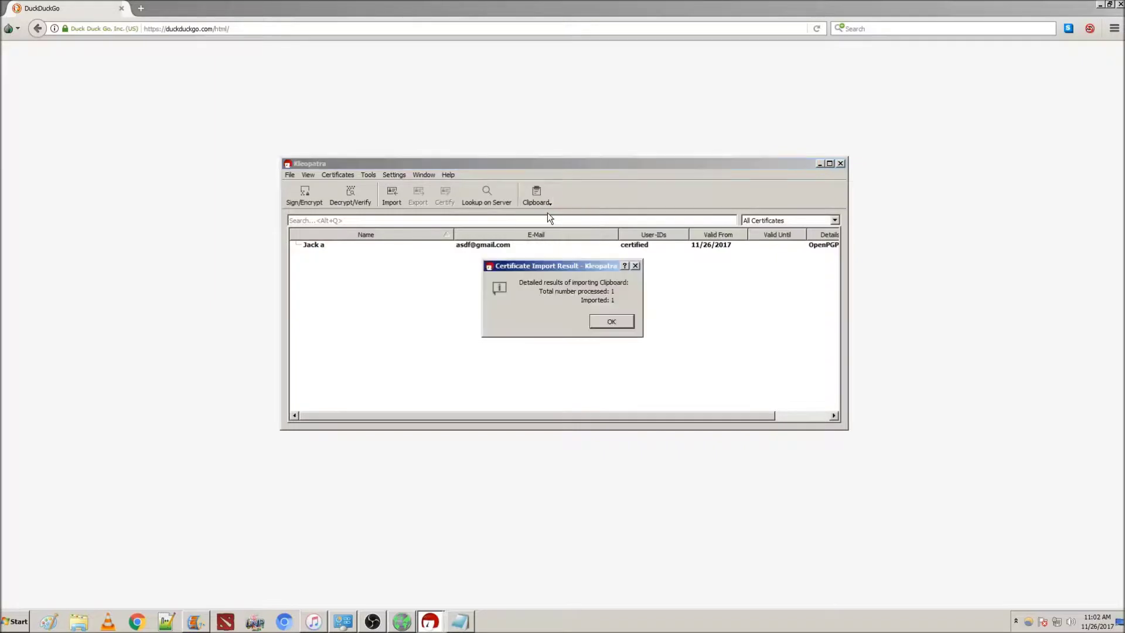
left_click(612, 321)
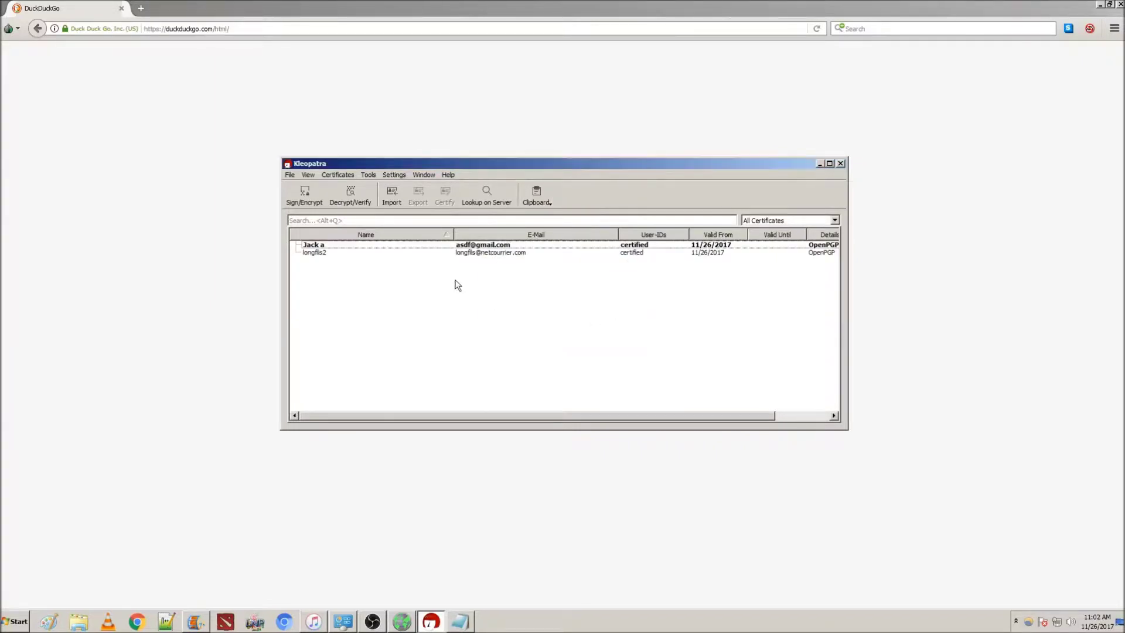
left_click(422, 254)
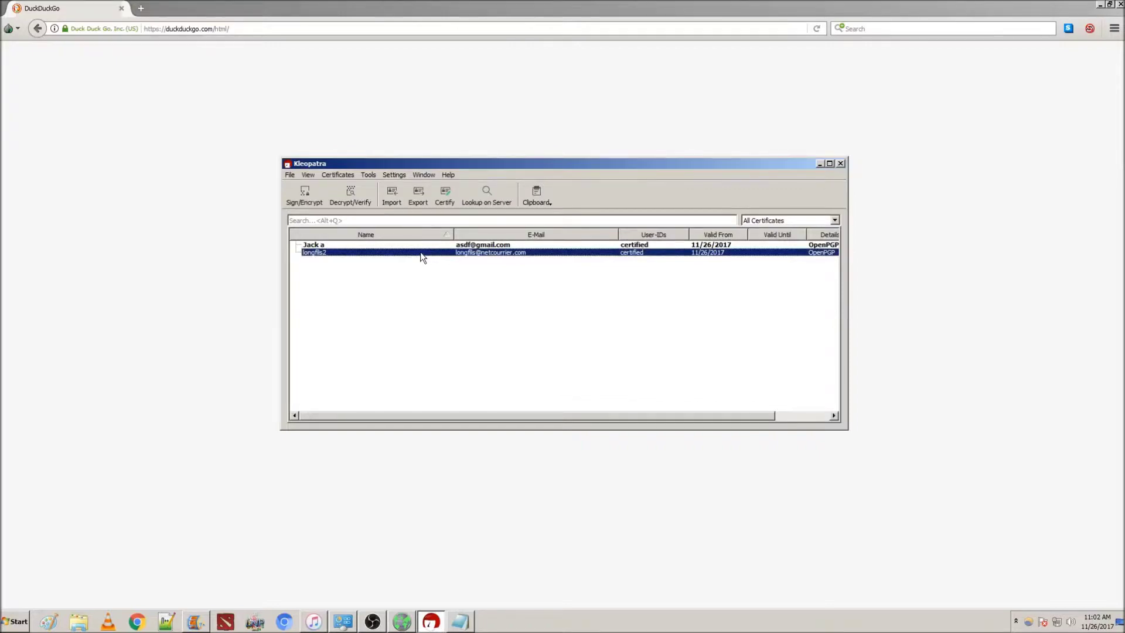
left_click(438, 309)
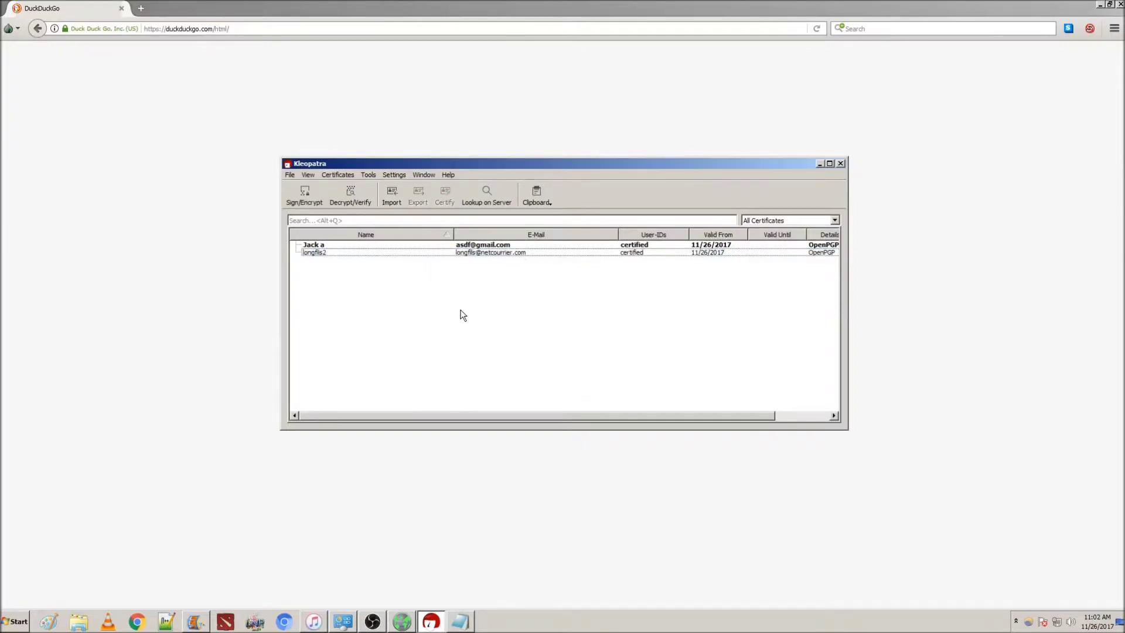
left_click(460, 622)
Replace the key block with a short 'Hello' greeting to the recipient and copy it
left_click(385, 492)
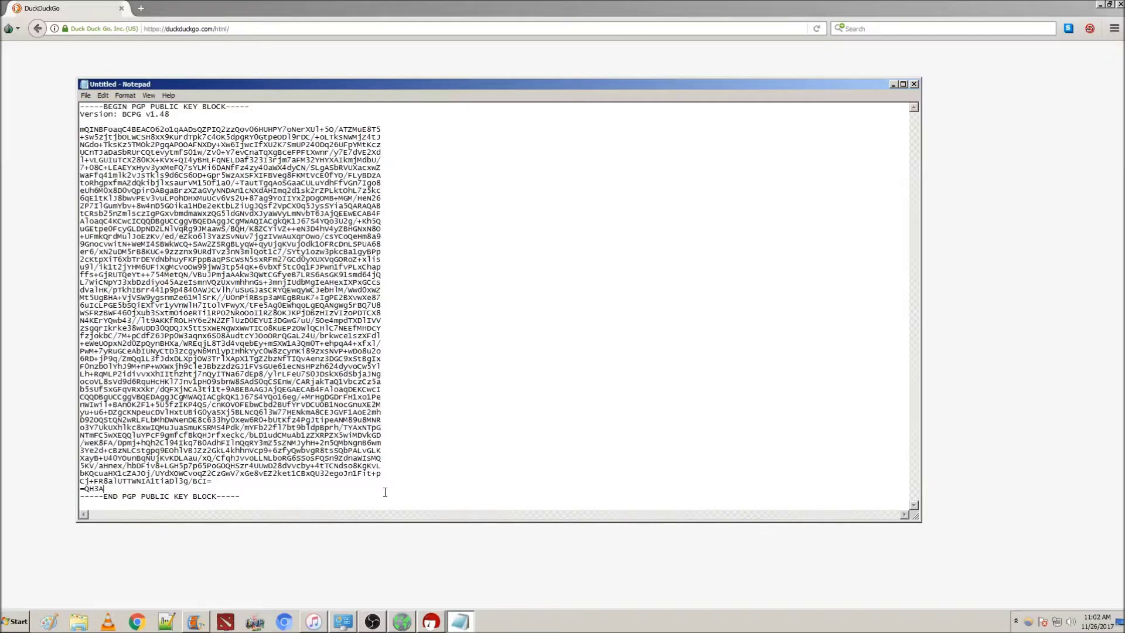
left_click_drag(291, 503, 42, 68)
key("Delete")
type("Hello longfil")
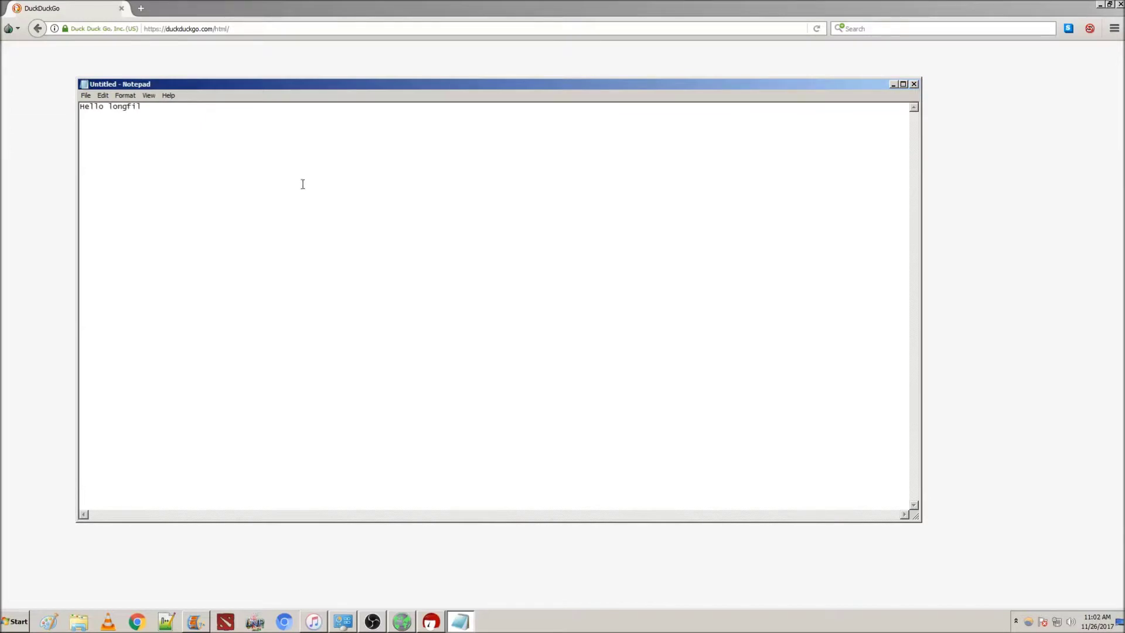
key("ctrl+a")
left_click(41, 188)
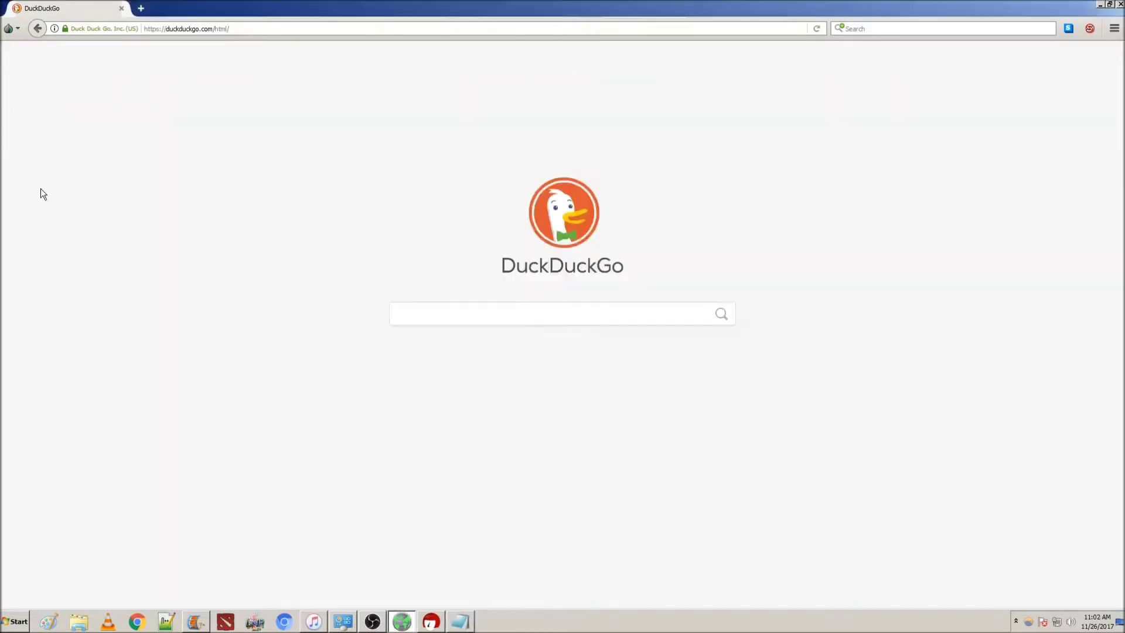
Encrypt the clipboard greeting with the imported certificate as the recipient and close the results
left_click(431, 621)
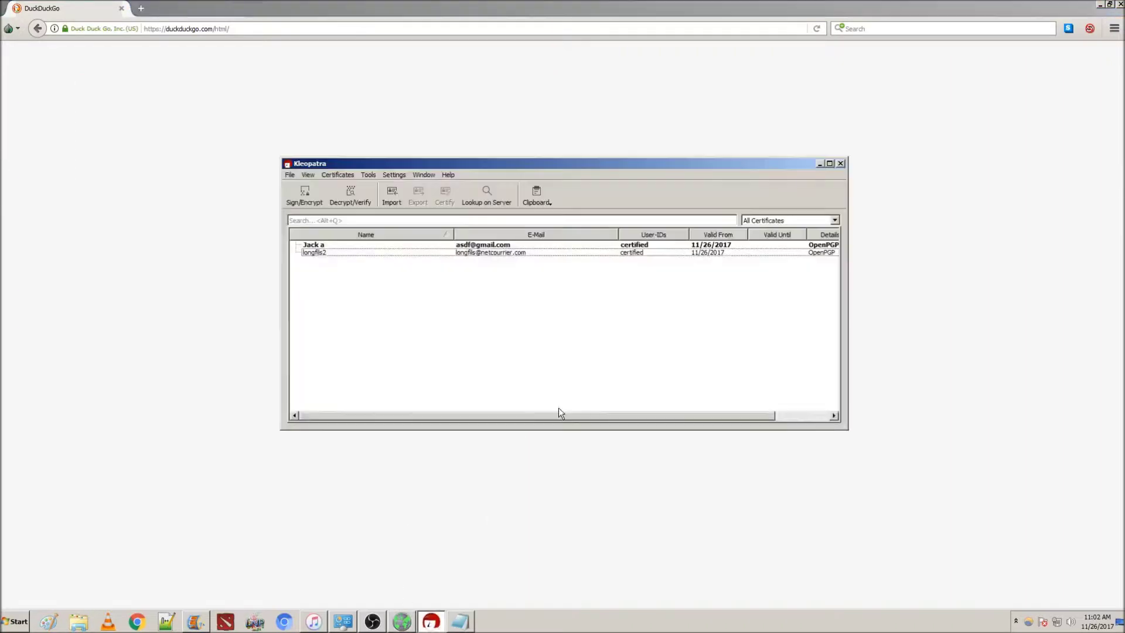
left_click(540, 203)
left_click(545, 227)
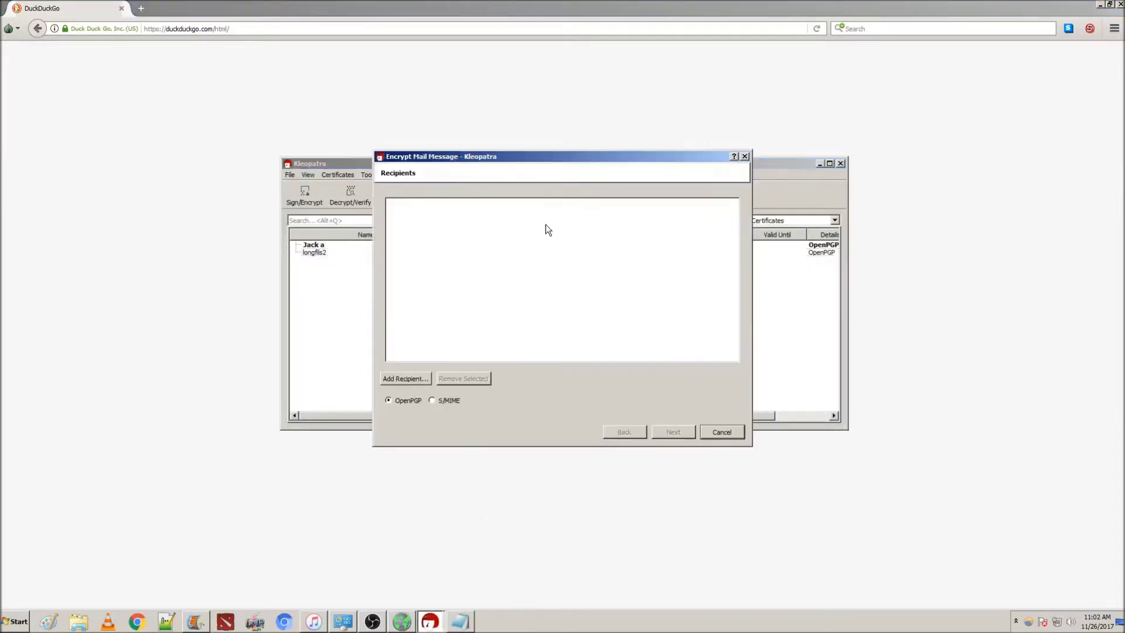
left_click(411, 377)
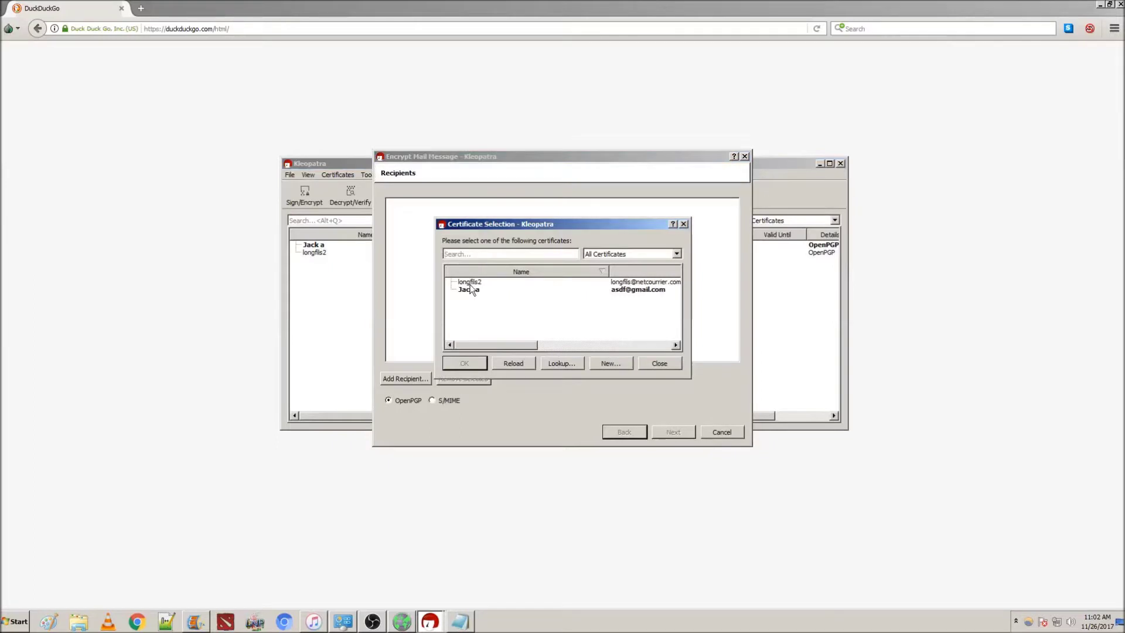
left_click(470, 283)
left_click(466, 363)
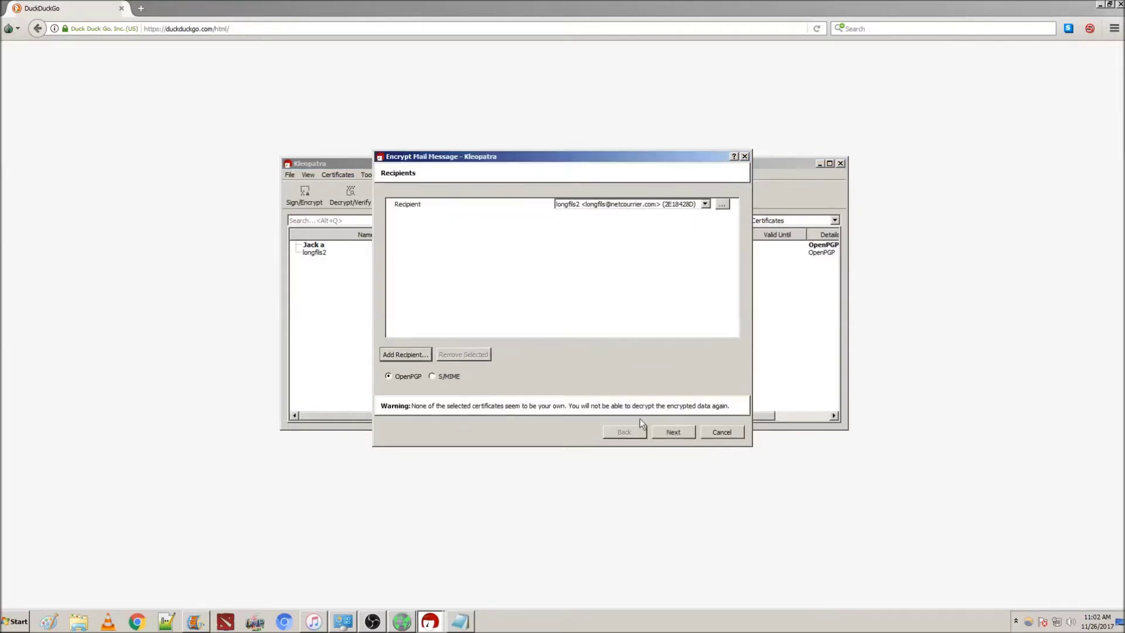
left_click(671, 434)
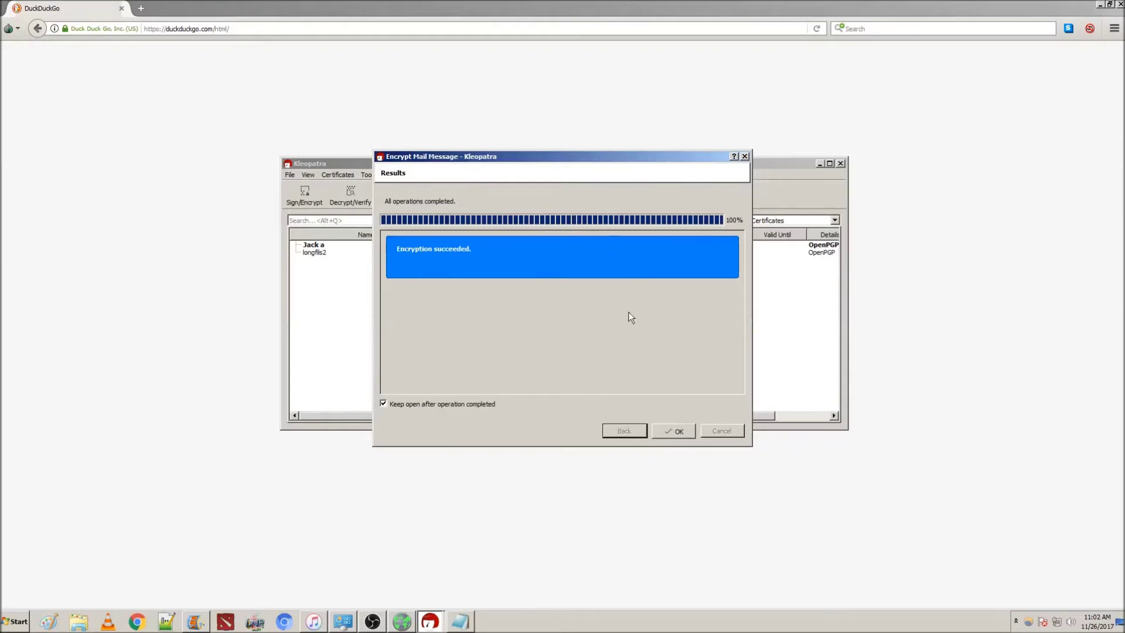
left_click(668, 429)
Delete the greeting in Notepad and paste the encrypted PGP MESSAGE block in its place
left_click(461, 621)
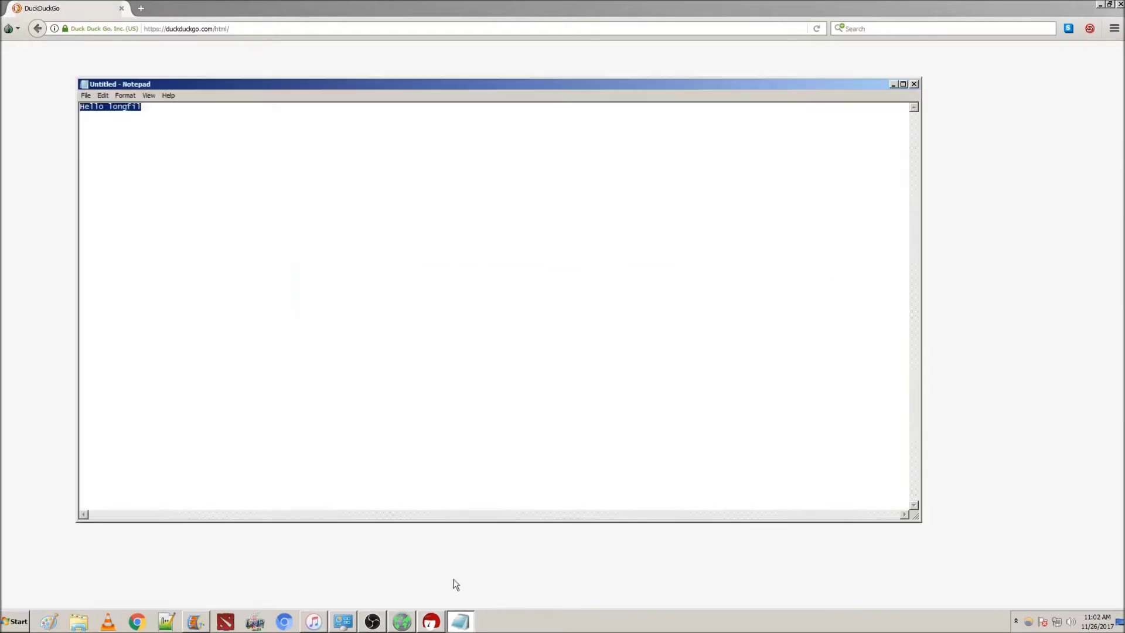
key("Delete")
key("ctrl+v")
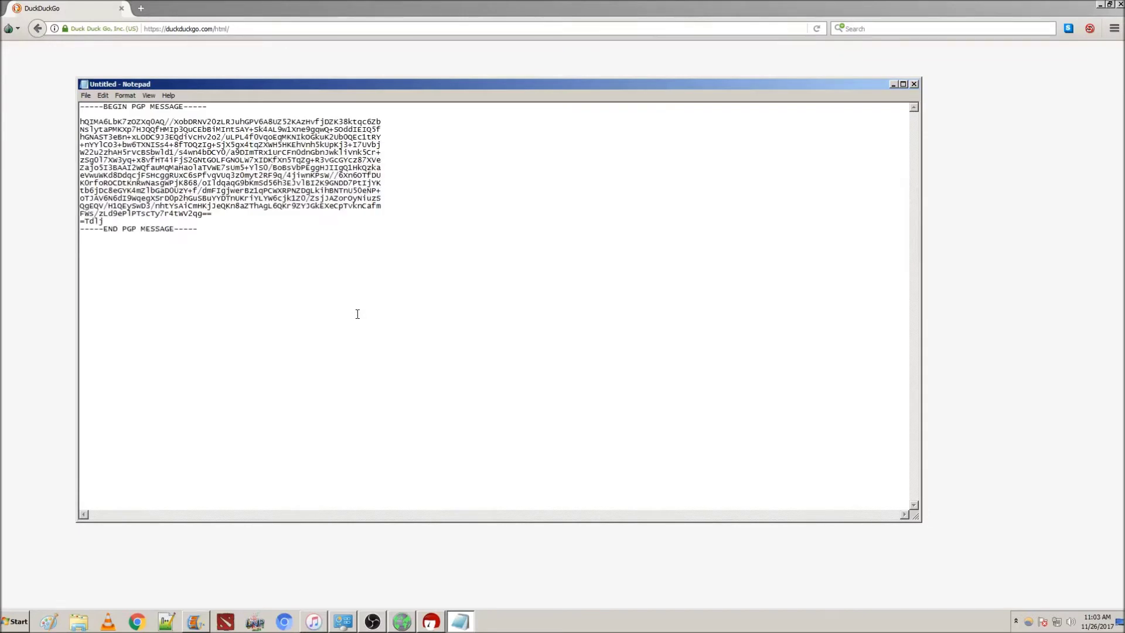